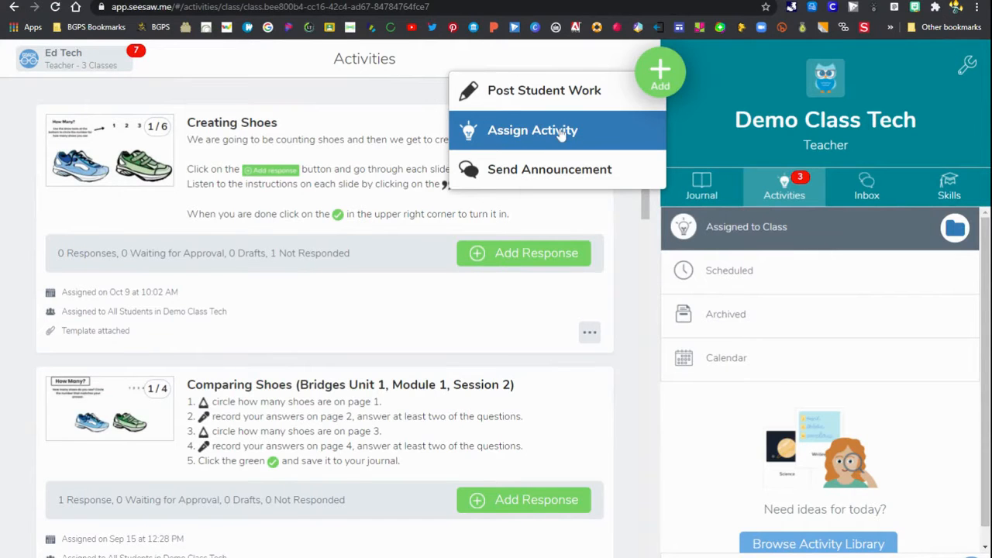
- Start creating a new activity to assign to the class and name it "Distance Learning Example"
left_click(588, 134)
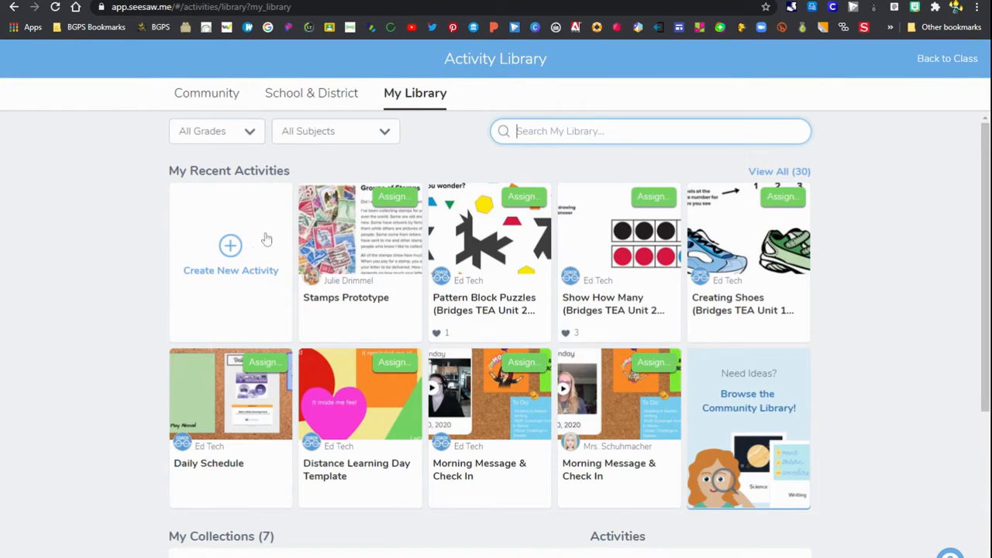
left_click(237, 254)
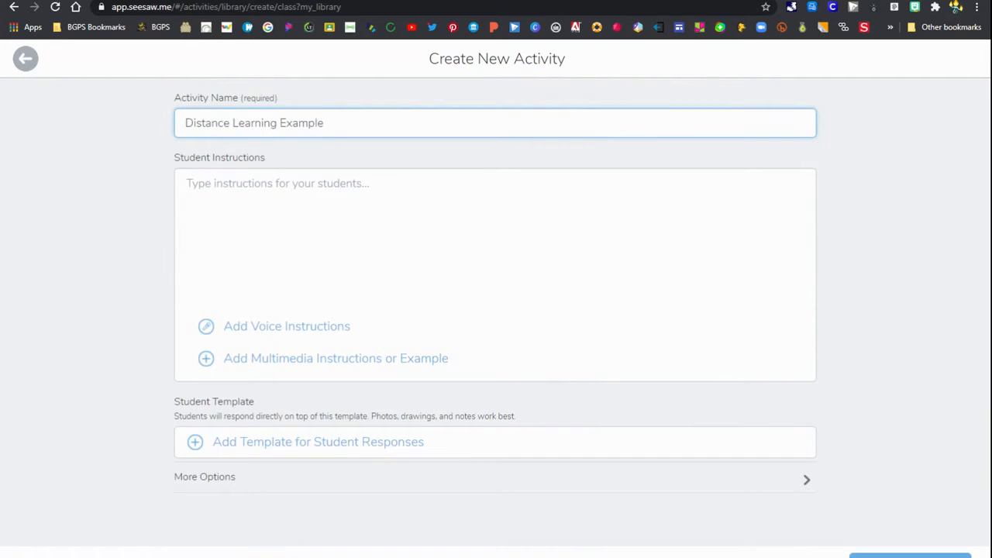
left_click(96, 178)
- Begin the student instructions with the line "Click :add: to open you activity."
left_click(310, 203)
type("Click :add")
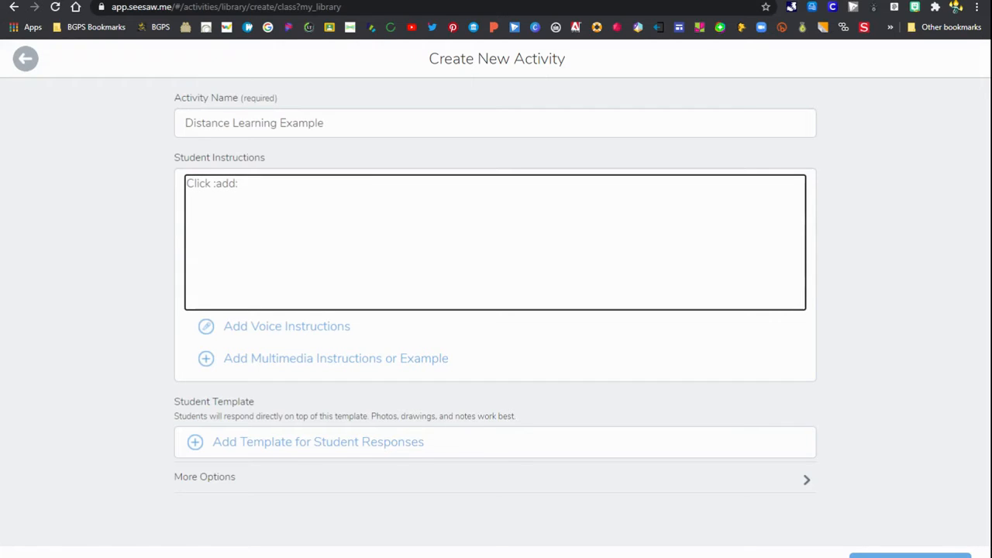
type(": to open you activ")
key("Return")
key("Return")
- Add the instructions "Use the drawing tools and text tool to add your answers." and lines on turning in with :check: and saving with :draft:
type("Use the drawing tools and text t")
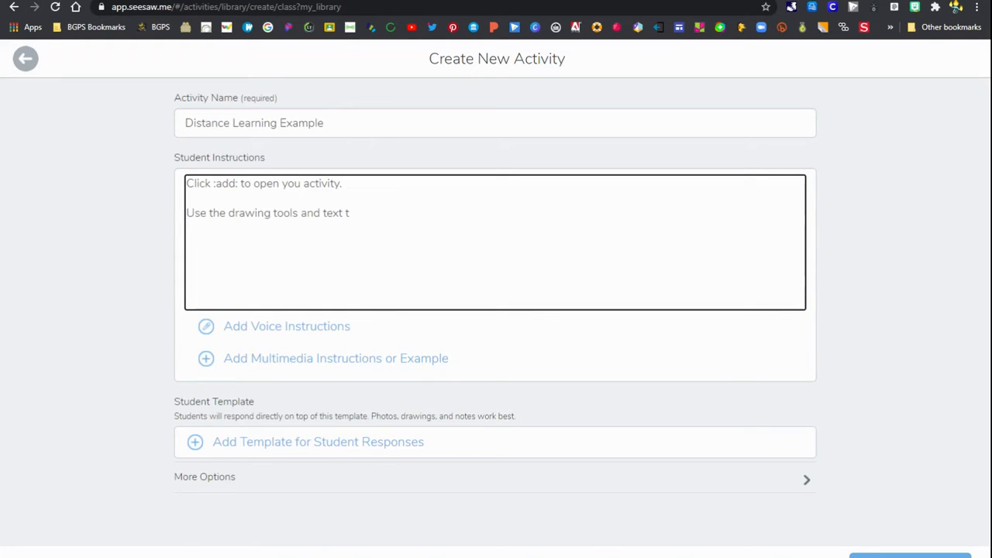
key("BackSpace")
key("BackSpace")
type("xt tool to add your answers.")
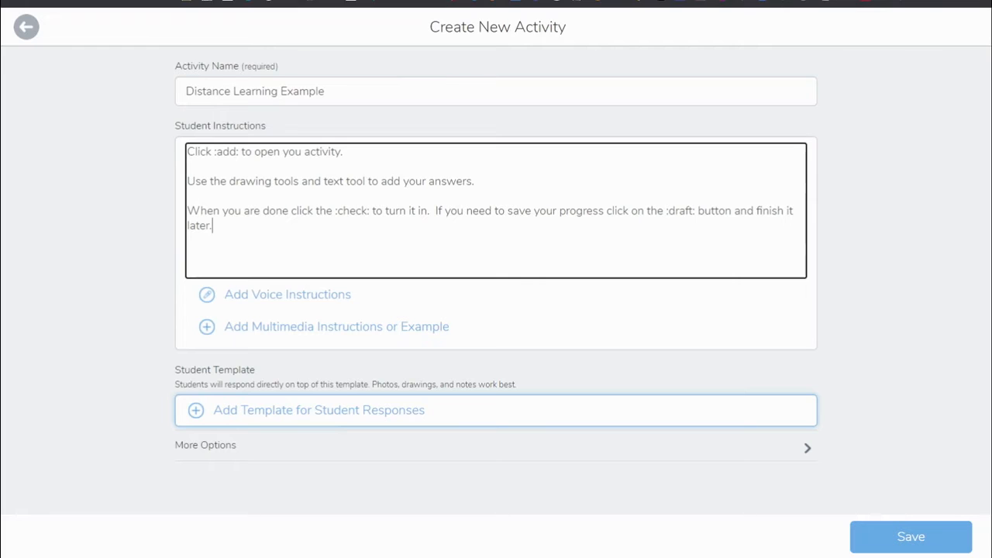
- Start a drawing as the student response template and add a text label reading "What book did you read today?"
left_click(350, 416)
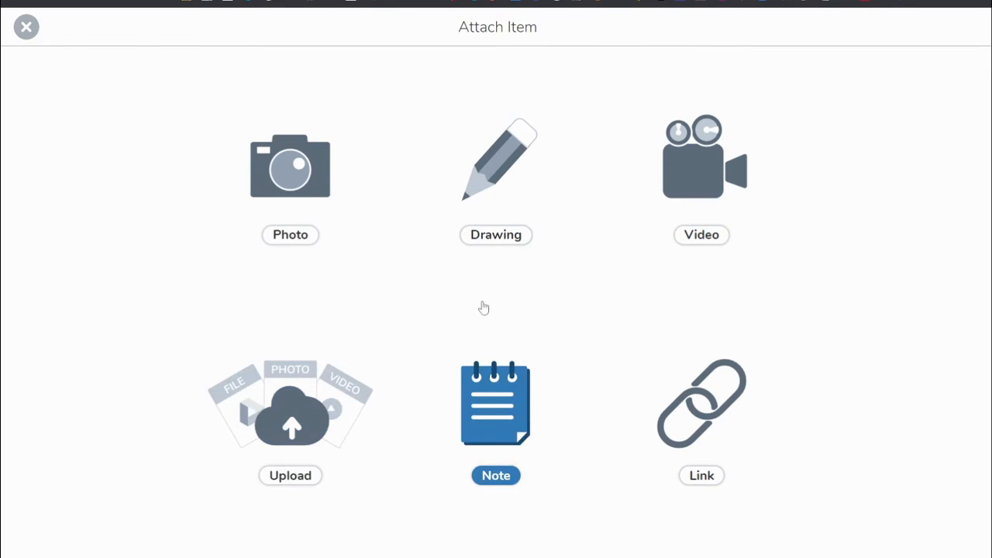
left_click(510, 150)
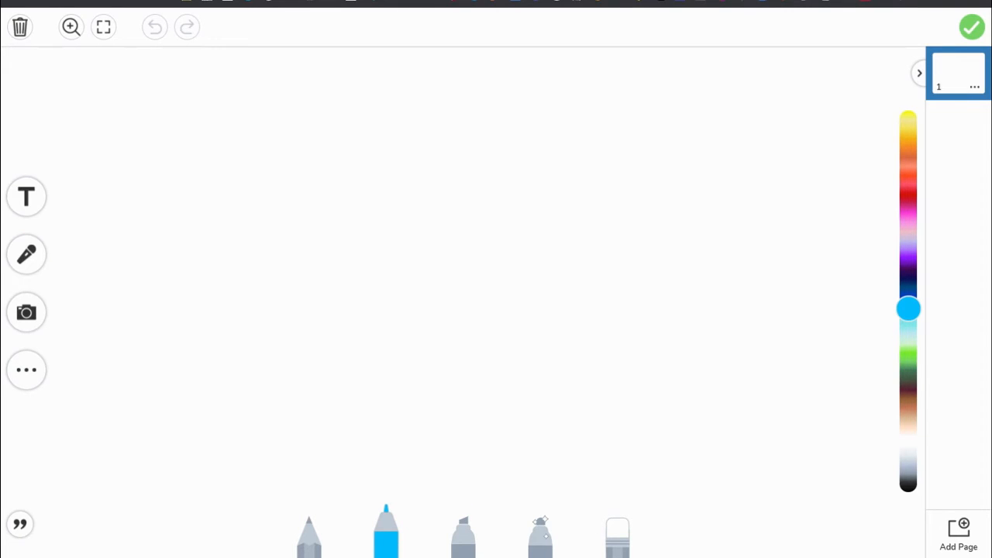
left_click(31, 200)
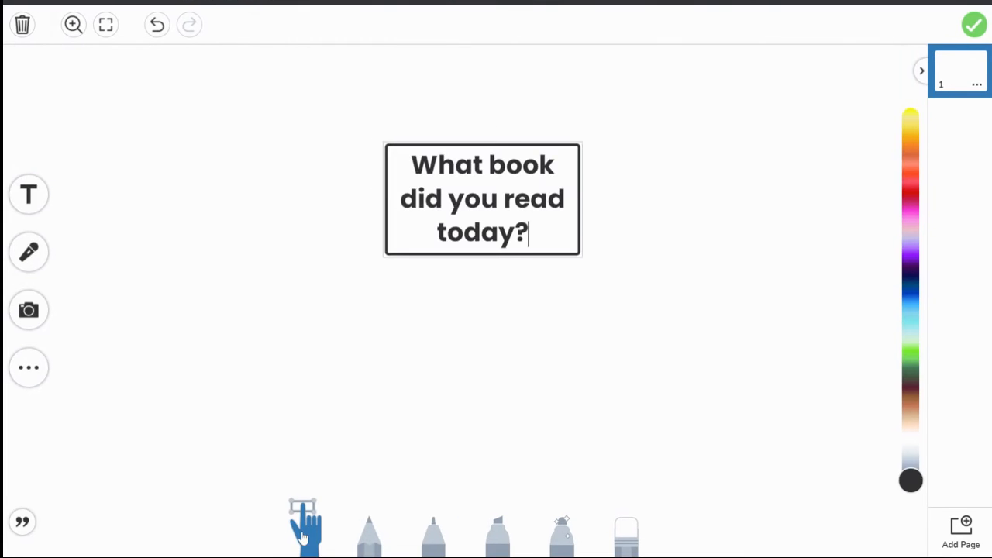
left_click(498, 274)
- Enlarge and widen the question label so it fits on two lines, and move it to the upper-left area of the page
left_click(556, 234)
left_click_drag(583, 257, 663, 247)
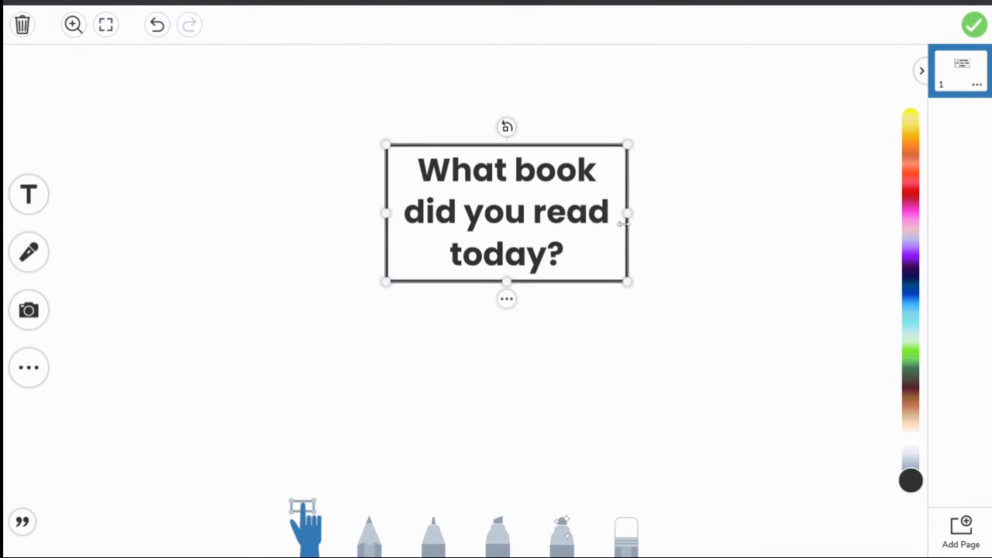
left_click_drag(629, 212, 710, 205)
left_click_drag(658, 183, 395, 112)
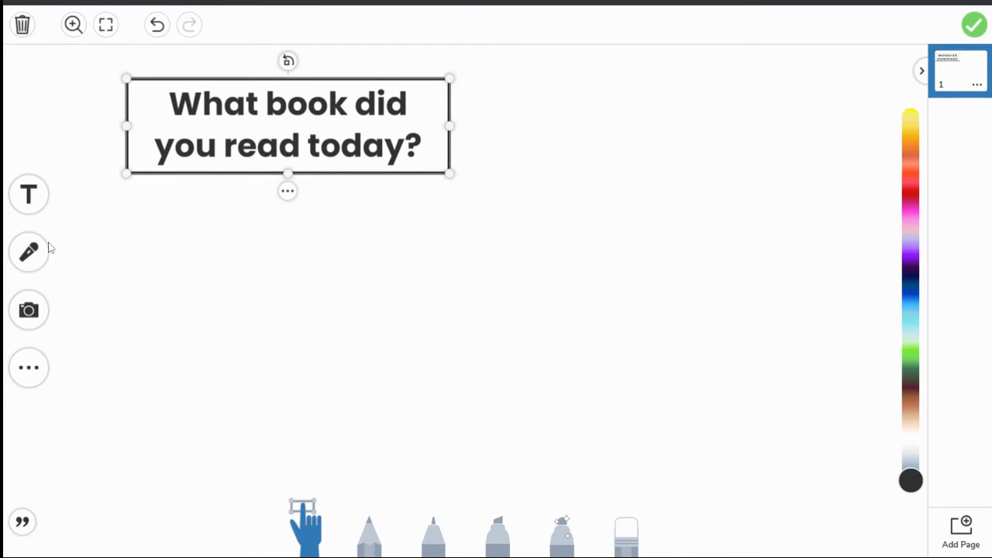
left_click(287, 190)
mouse_move(295, 197)
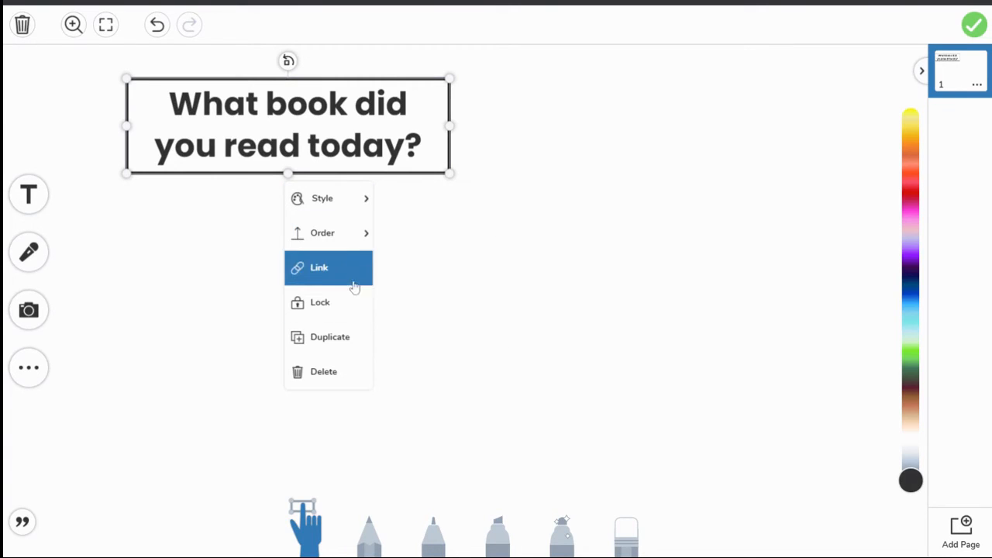
left_click(416, 328)
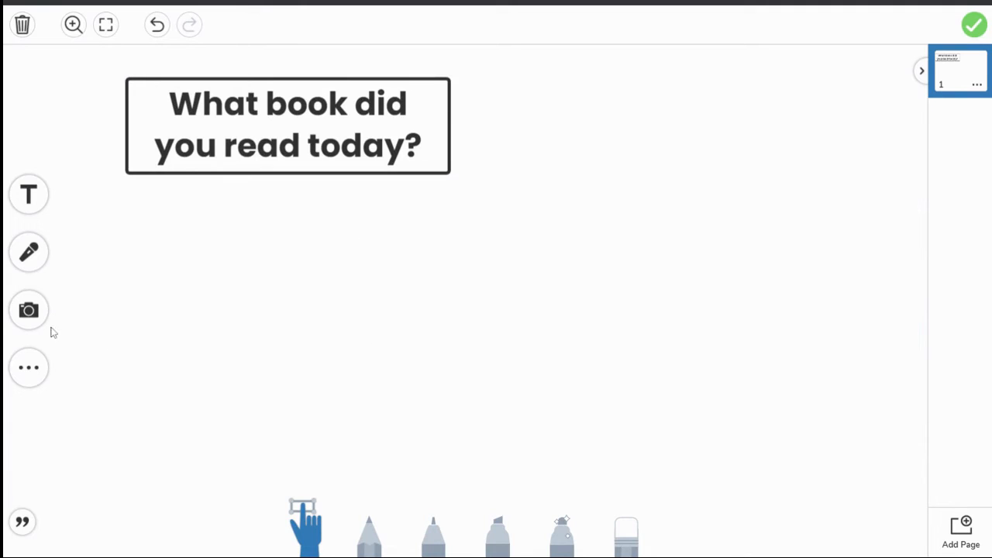
left_click(31, 311)
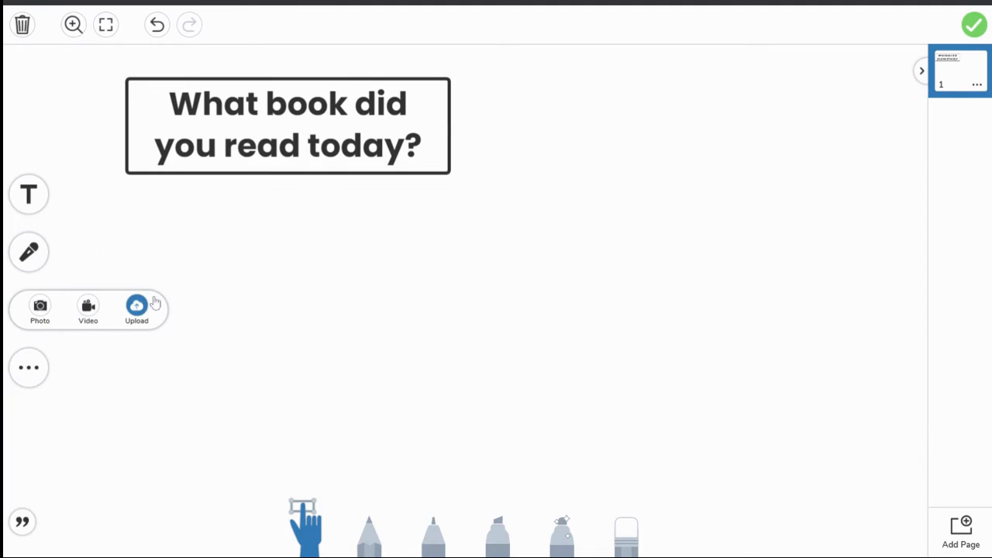
left_click(240, 316)
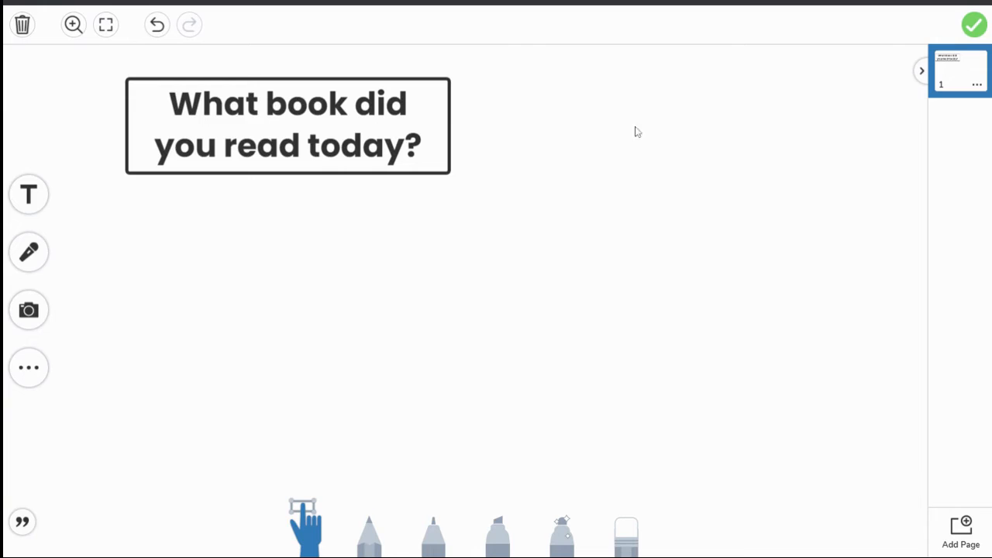
- Add a blue rounded square stretched into a wide box below the question label, and lock it in place
left_click(31, 370)
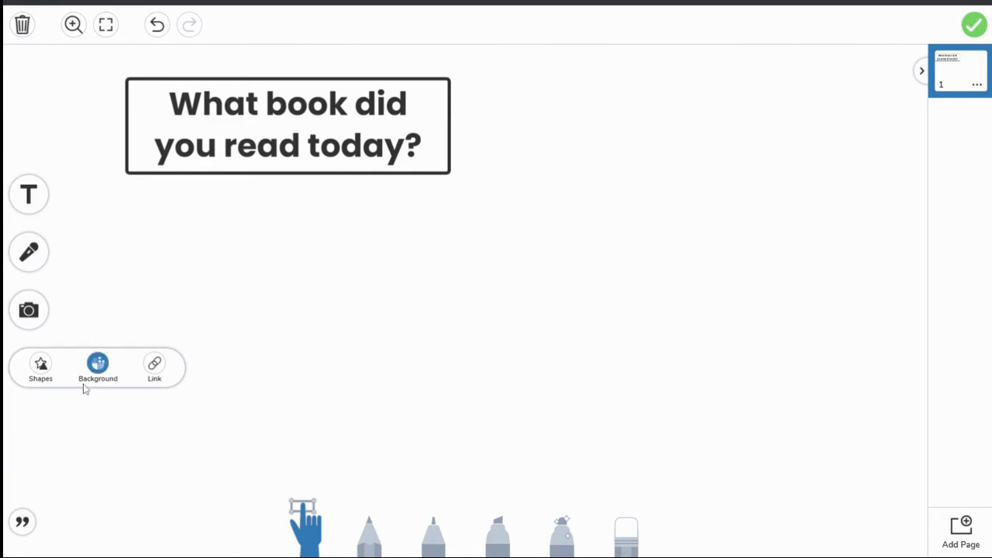
left_click(41, 366)
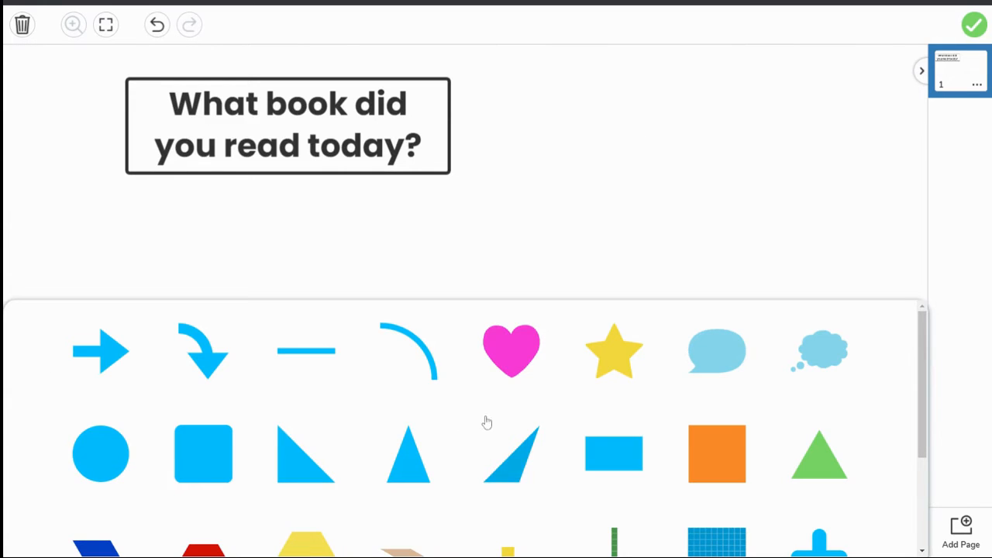
scroll(486, 424, "down", 2)
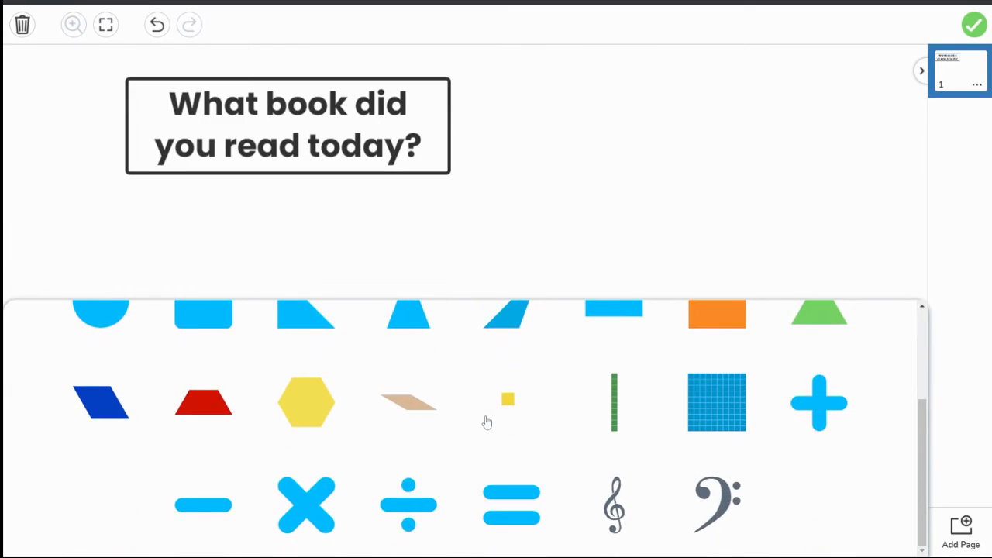
scroll(486, 423, "up", 2)
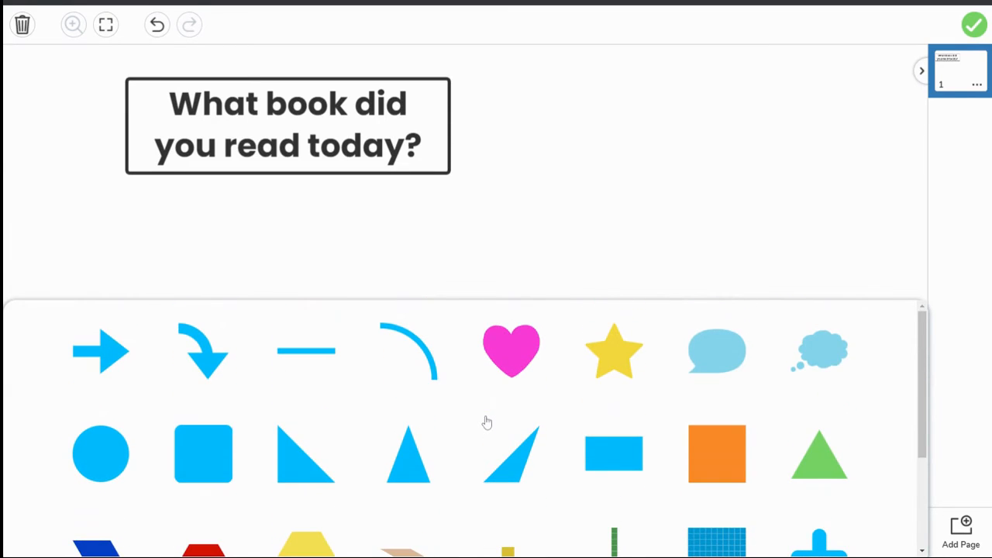
left_click(211, 460)
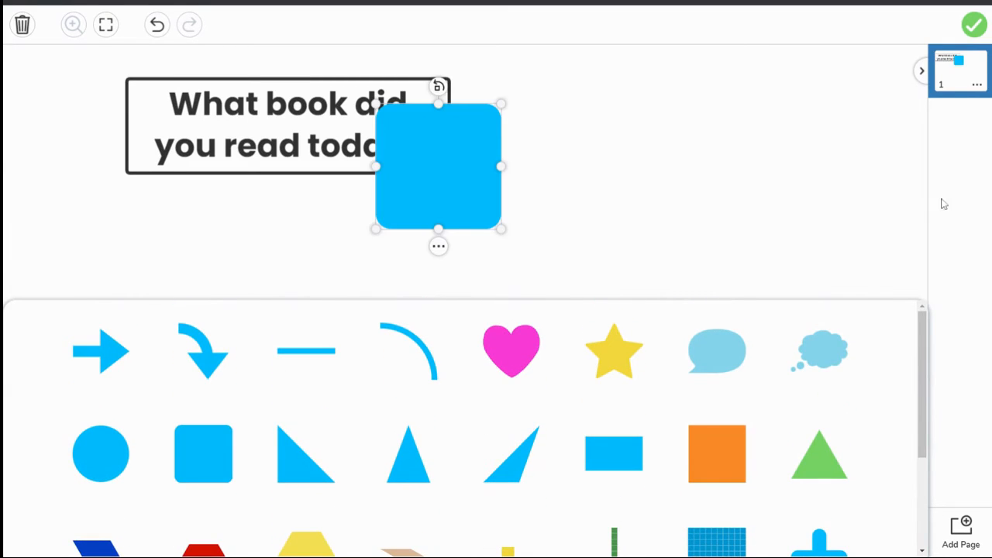
left_click_drag(443, 206, 794, 457)
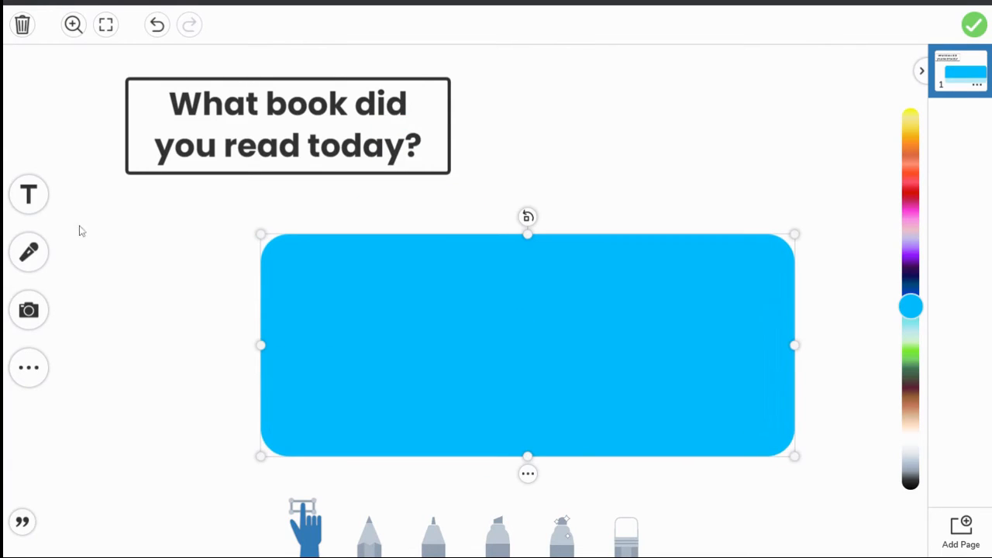
left_click(527, 474)
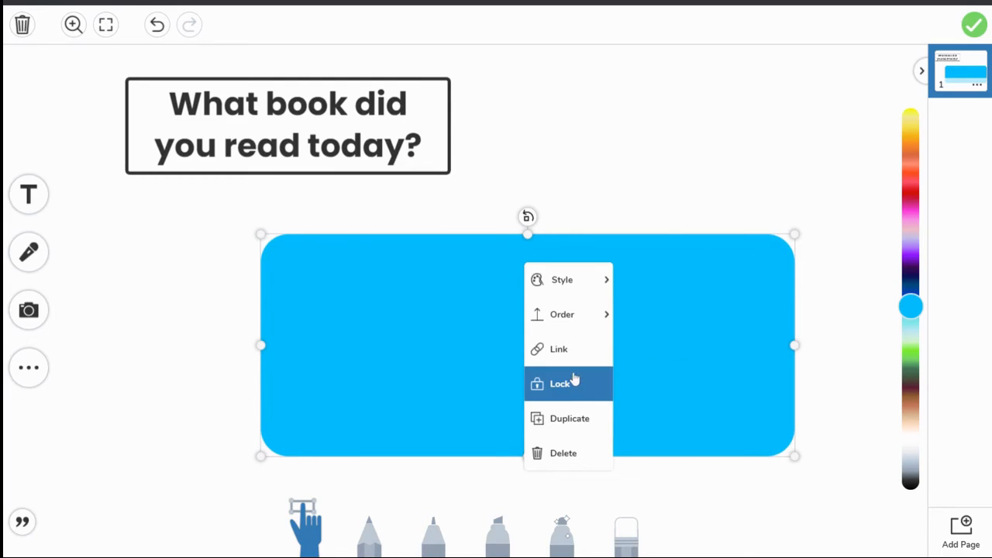
left_click(574, 397)
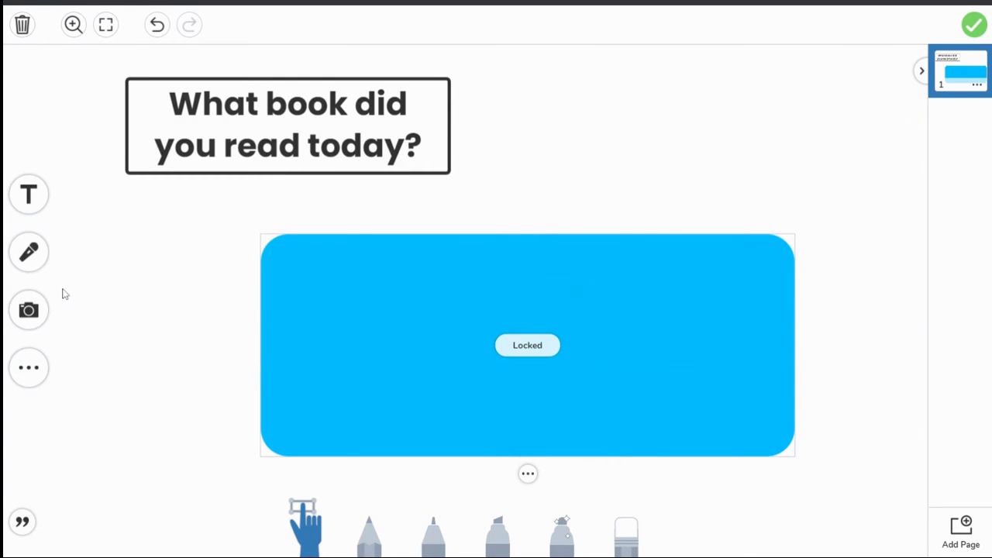
- Add a text label reading "I read. . ." and place it in the upper-left corner of the blue box
left_click(29, 193)
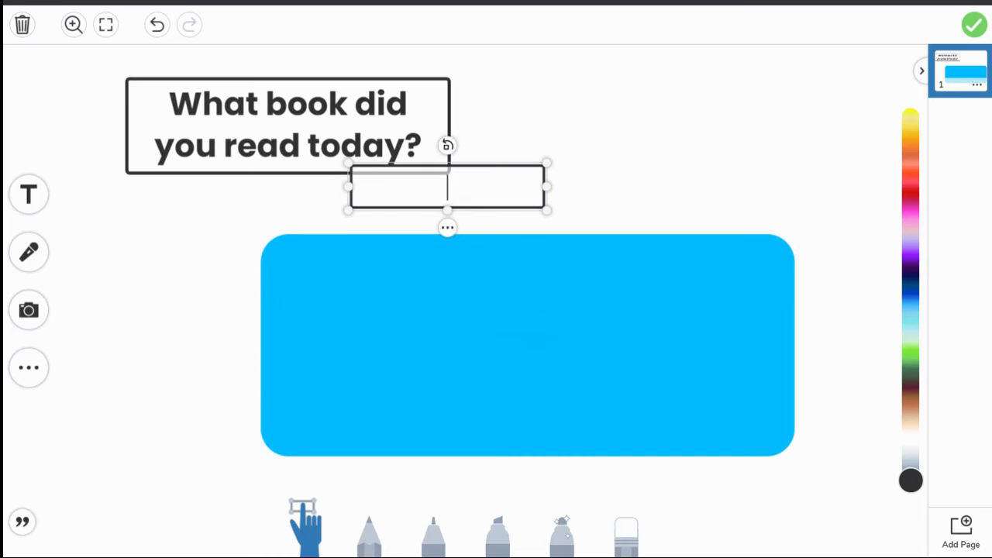
type("I read...")
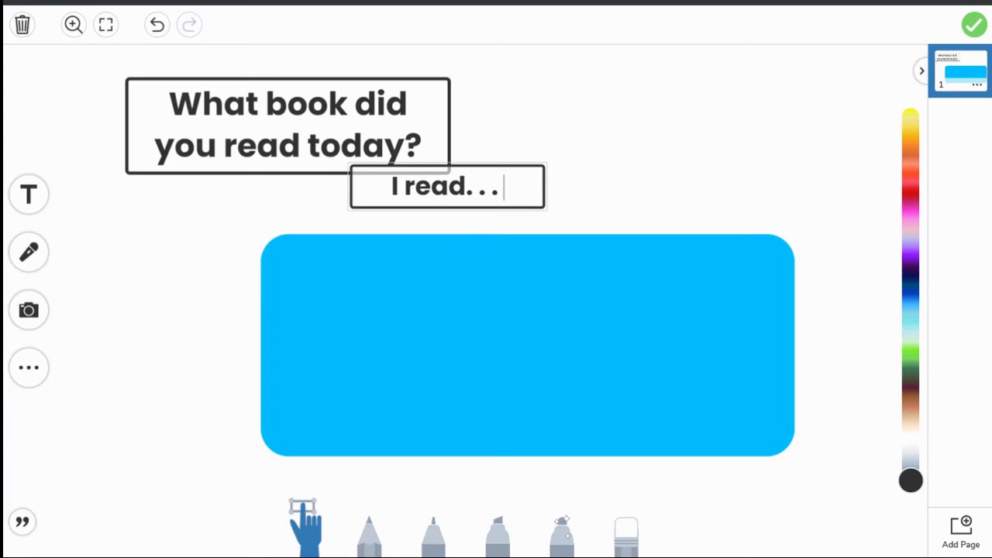
left_click(509, 195)
left_click_drag(509, 195, 432, 274)
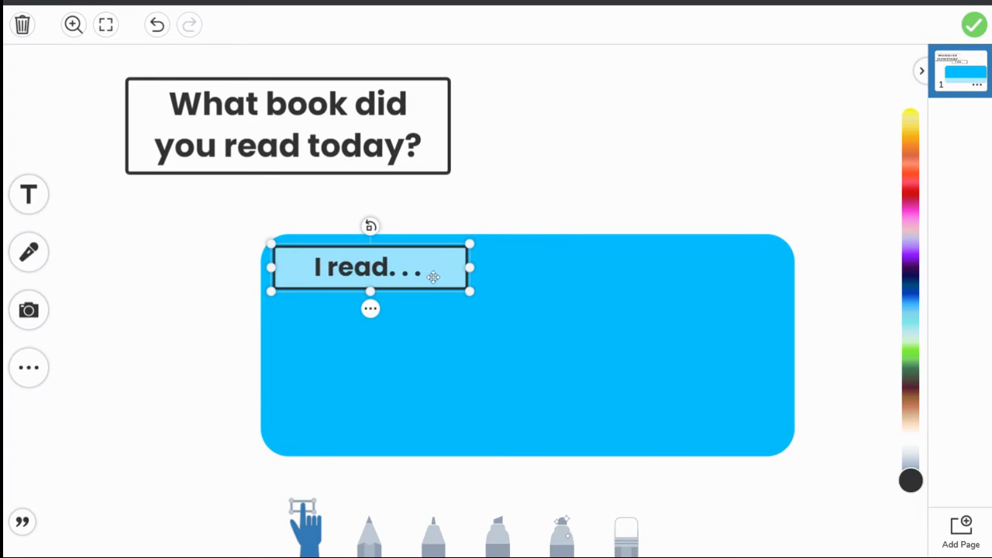
- Change the "I read. . ." label's style to plain text with no border or background
left_click(372, 310)
mouse_move(412, 124)
left_click(476, 208)
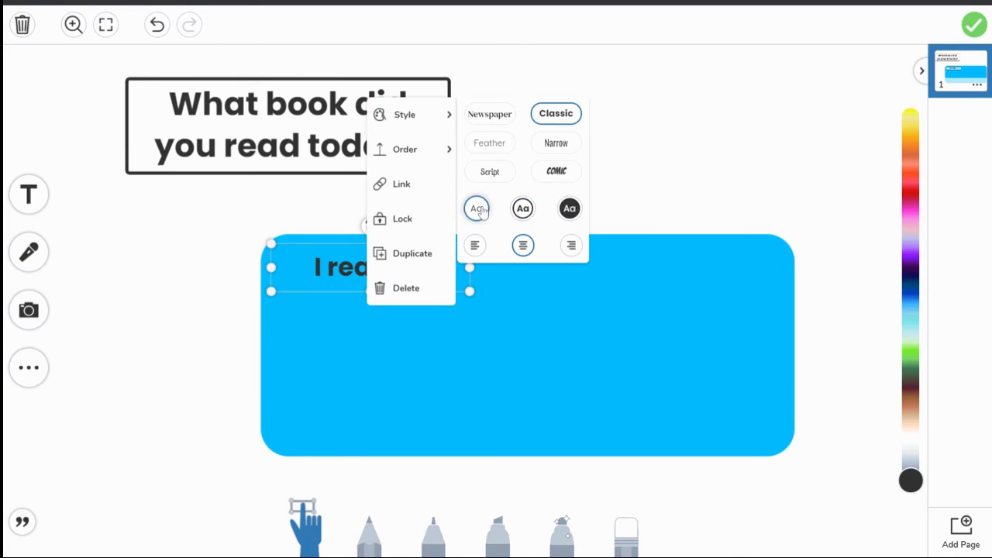
left_click(439, 219)
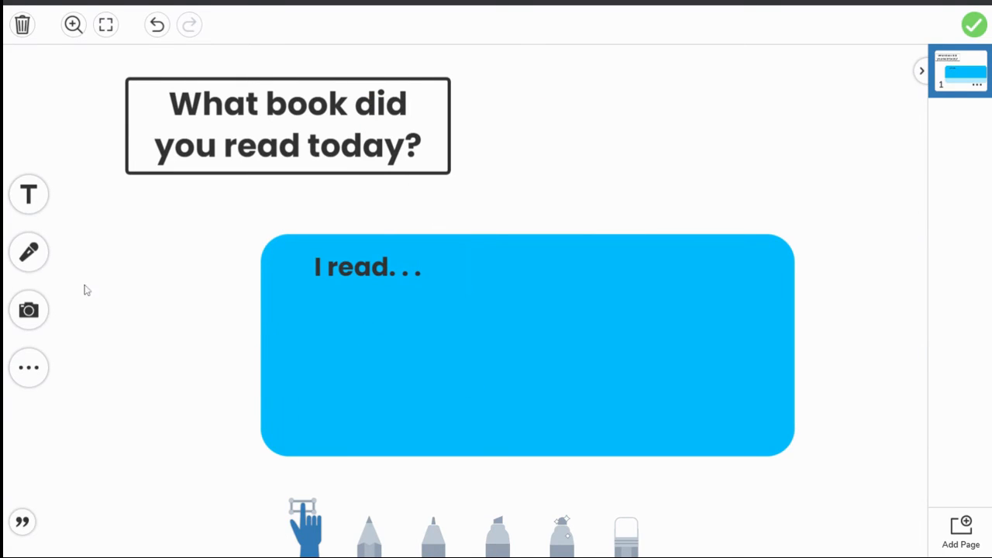
- Unlock the blue answer box to recolour it green, and lock it again
mouse_move(269, 385)
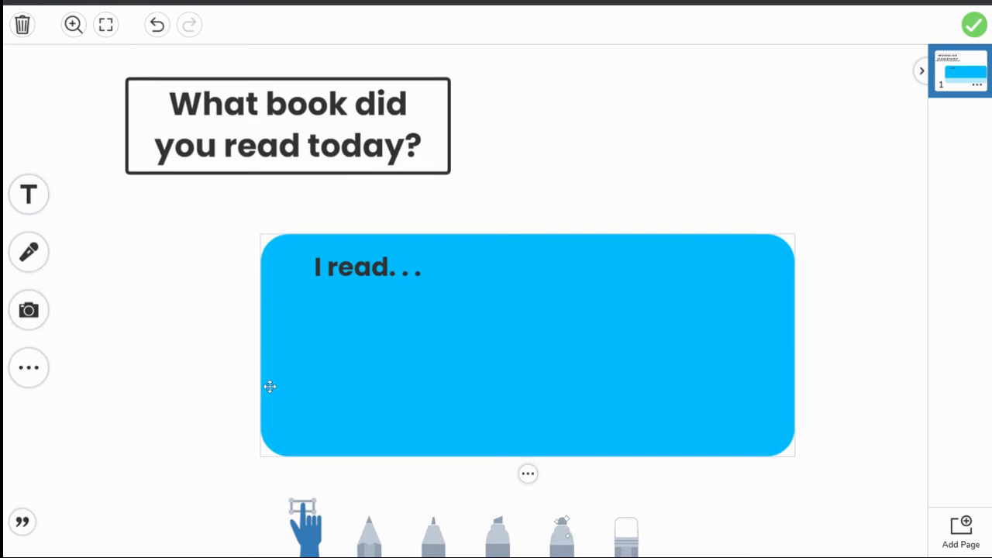
left_click(533, 479)
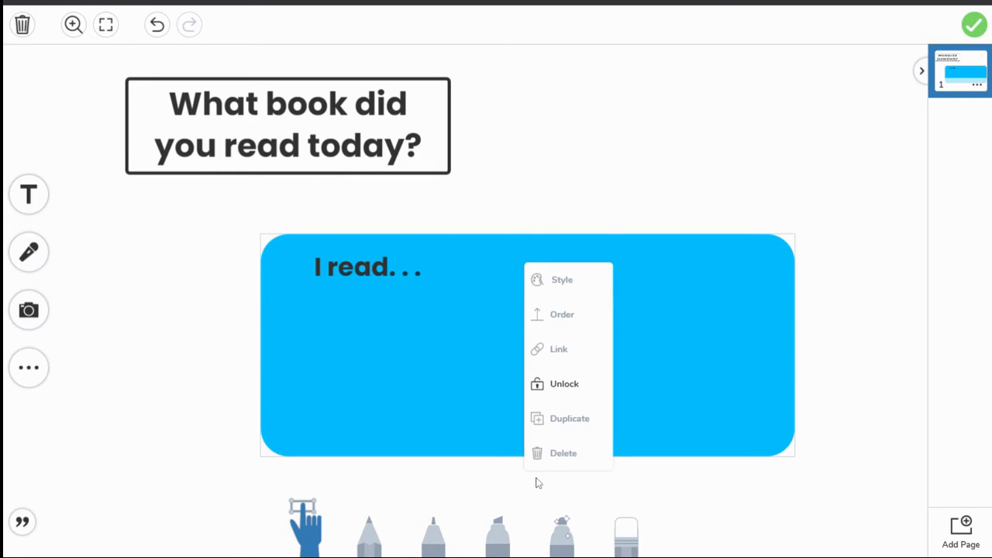
left_click(564, 384)
left_click_drag(916, 306, 915, 363)
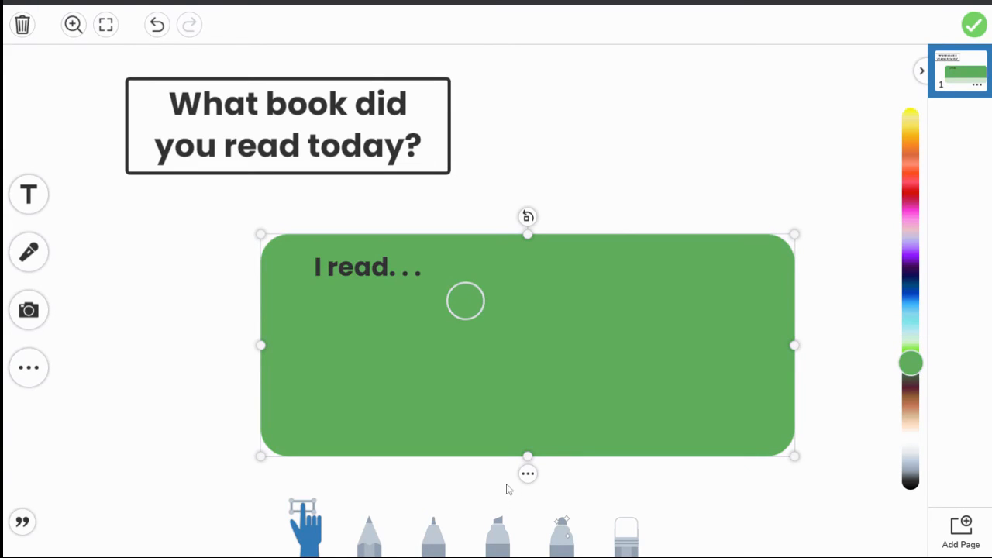
left_click(528, 473)
left_click(564, 387)
left_click(228, 382)
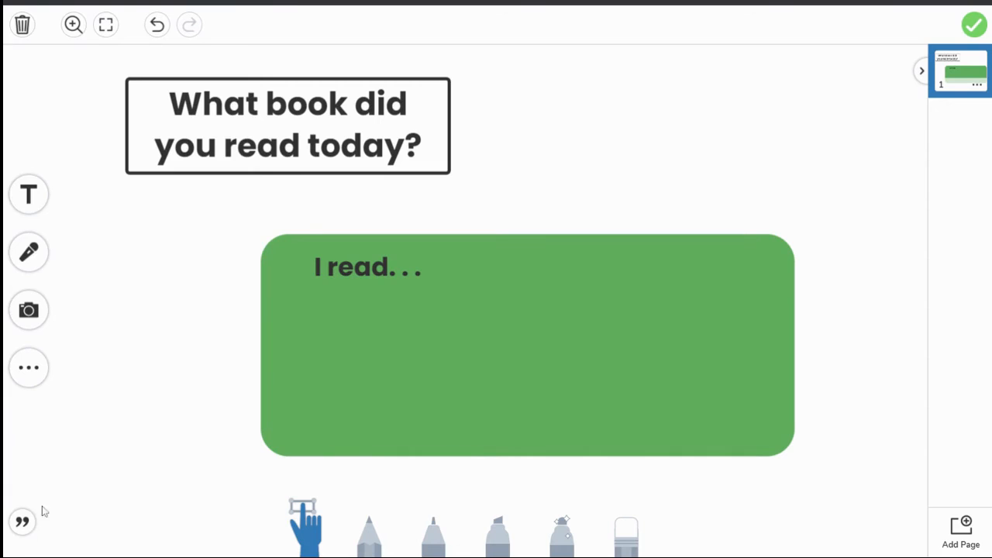
left_click(23, 523)
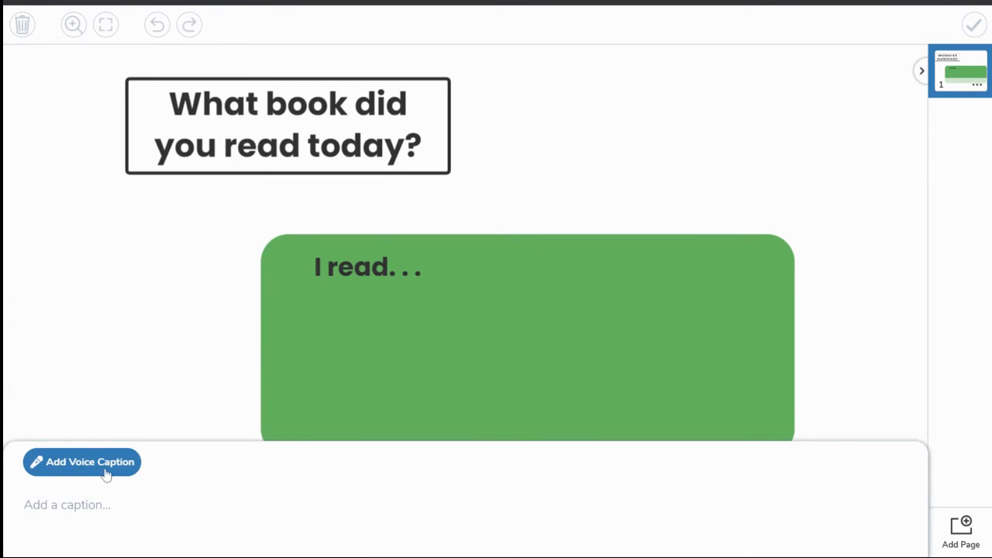
left_click(193, 333)
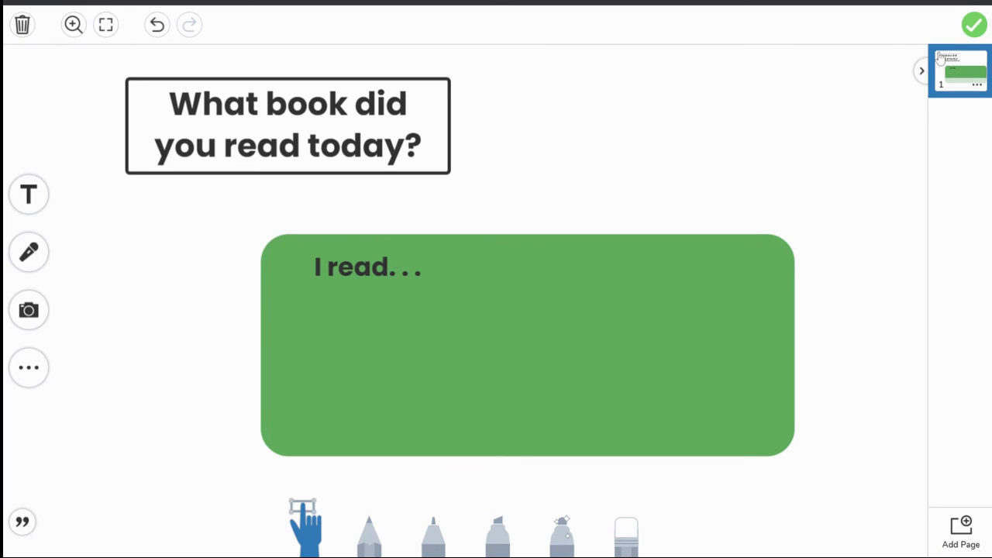
- Finish the template drawing to attach it to the activity, and save the new activity to the library
left_click(973, 27)
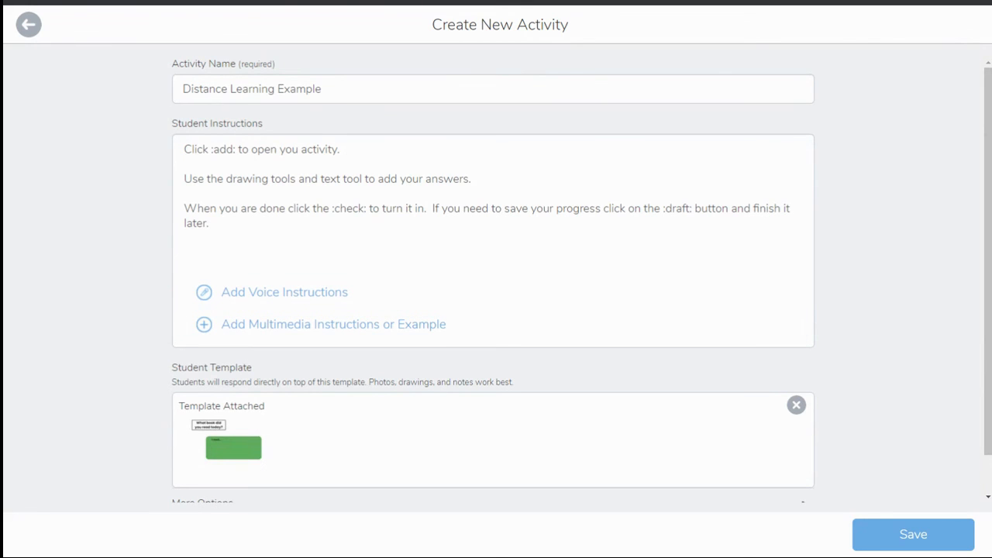
left_click(907, 537)
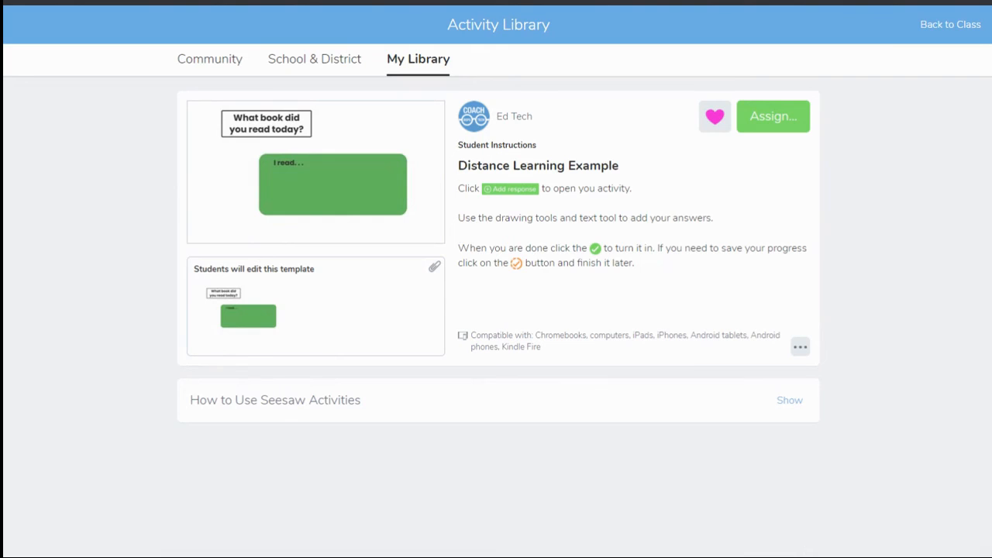
- Start assigning the activity to Demo Class Tech, and review the student, folder and skill options for that class
left_click(775, 117)
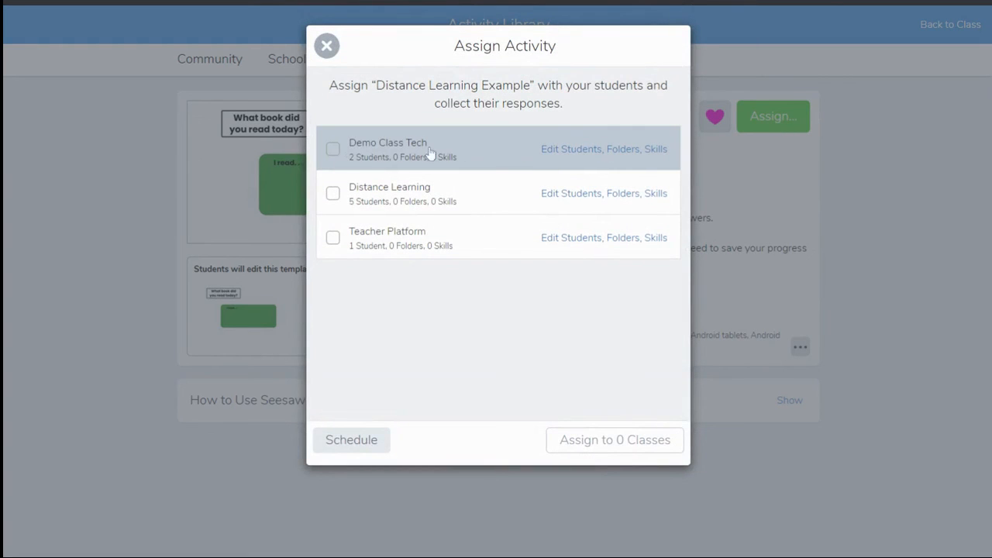
left_click(333, 150)
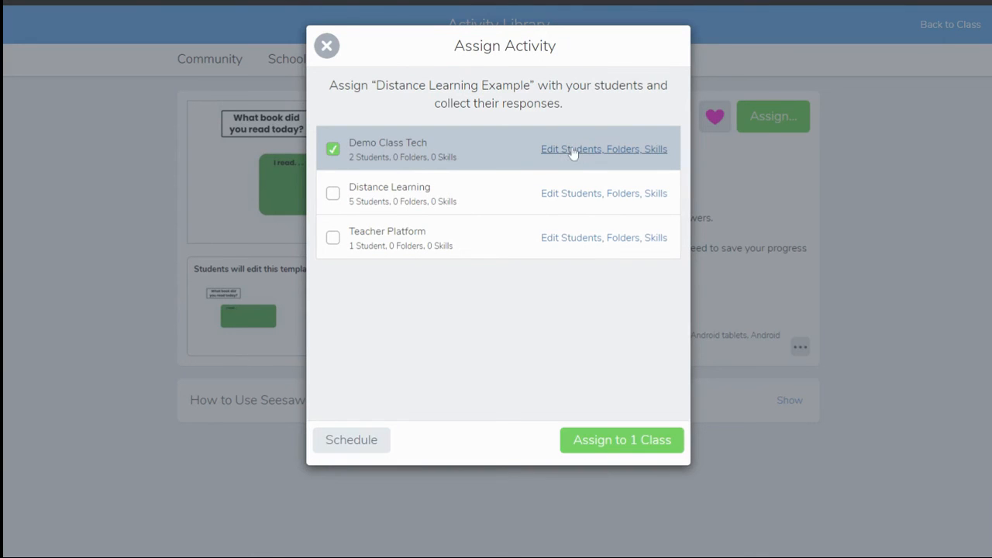
left_click(615, 149)
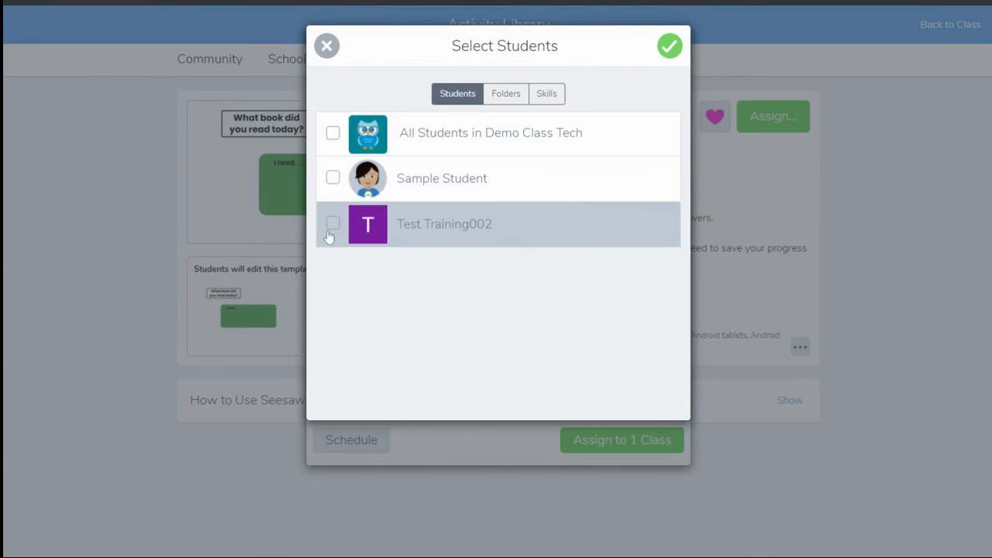
left_click(504, 95)
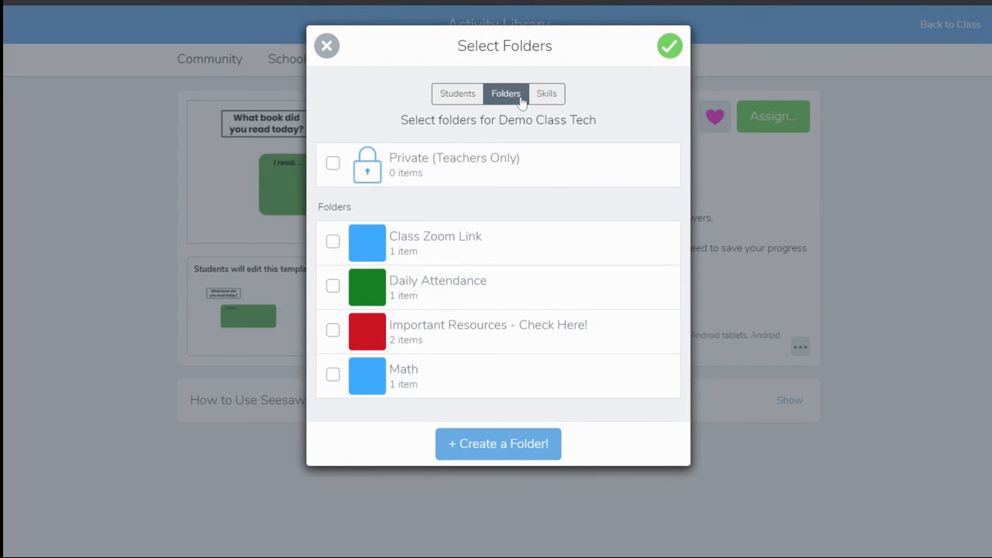
left_click(547, 94)
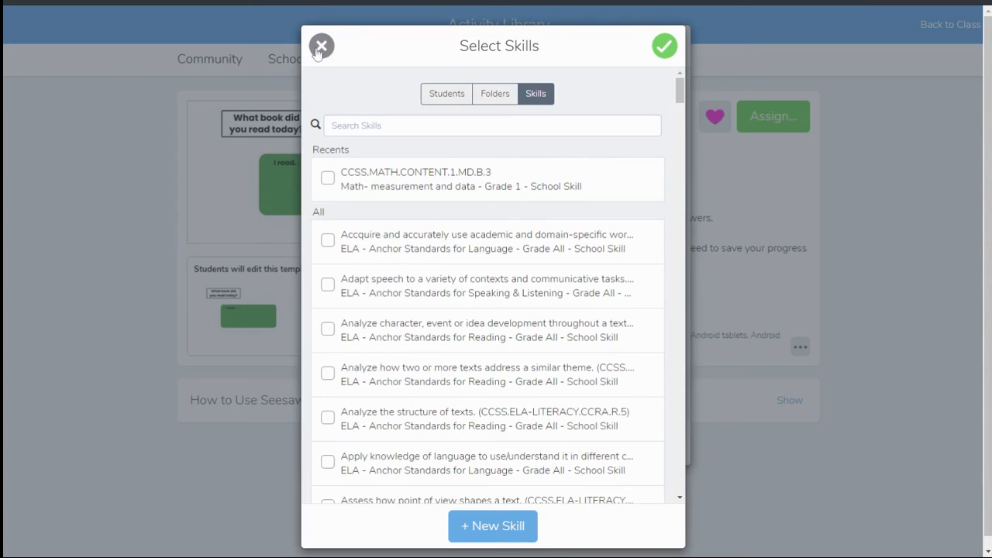
left_click(661, 49)
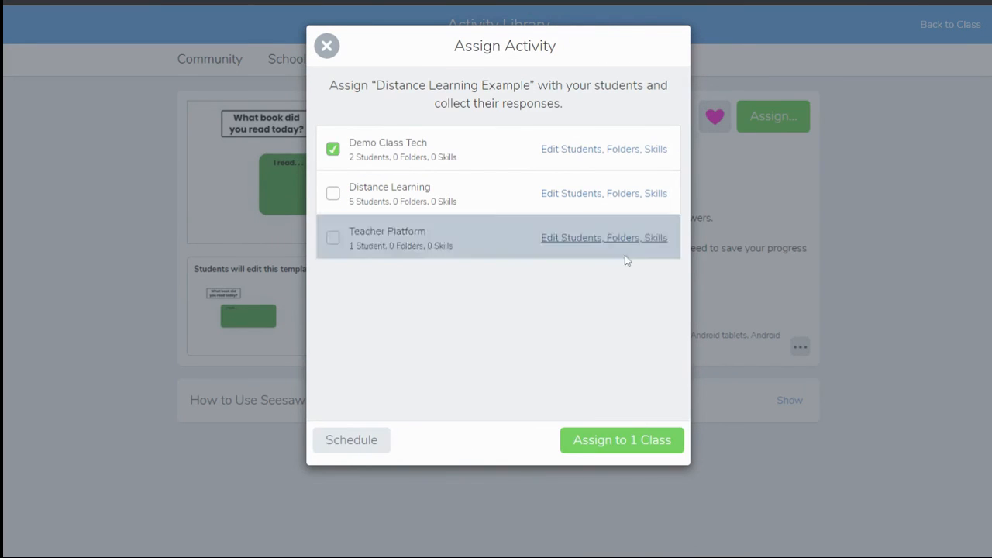
- Review the activity's scheduling options with immediate assignment selected, and leave the assignment dialog without assigning
left_click(369, 450)
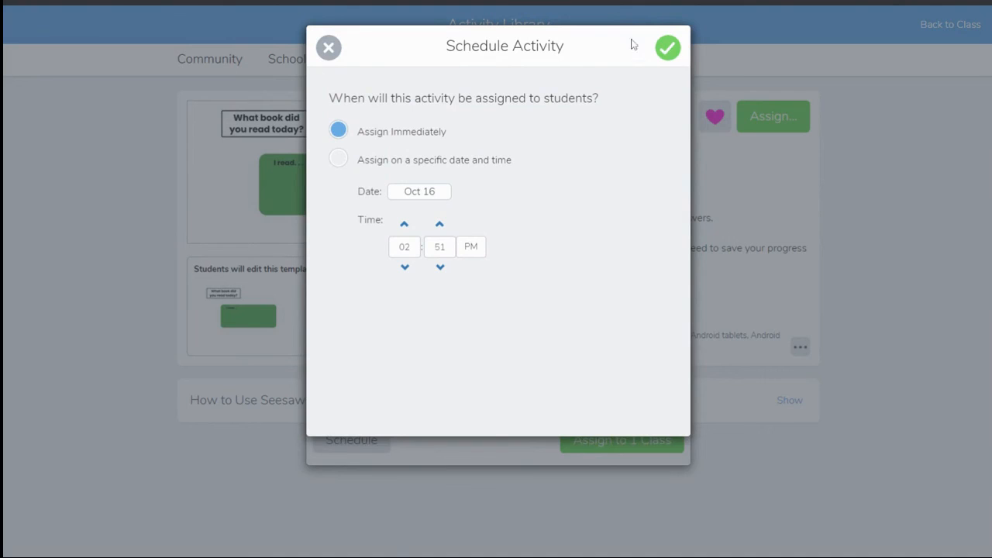
left_click(664, 50)
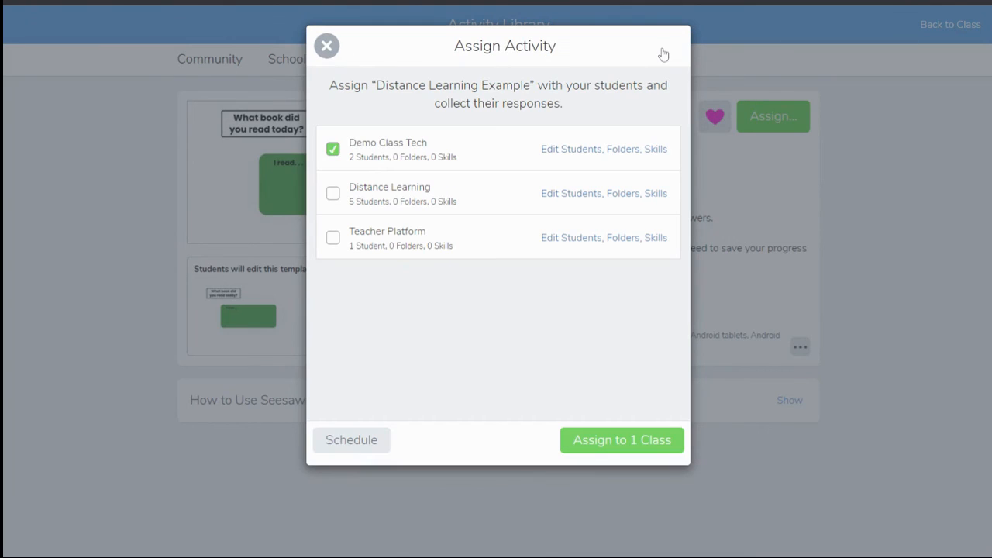
left_click(326, 47)
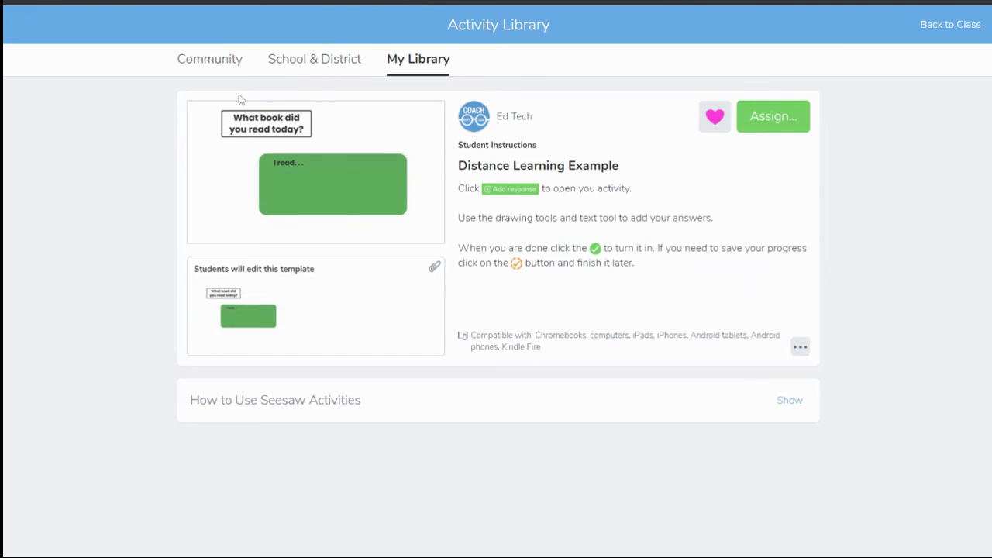
- Reopen the Distance Learning Example activity for editing from the library, and save it again
left_click(800, 349)
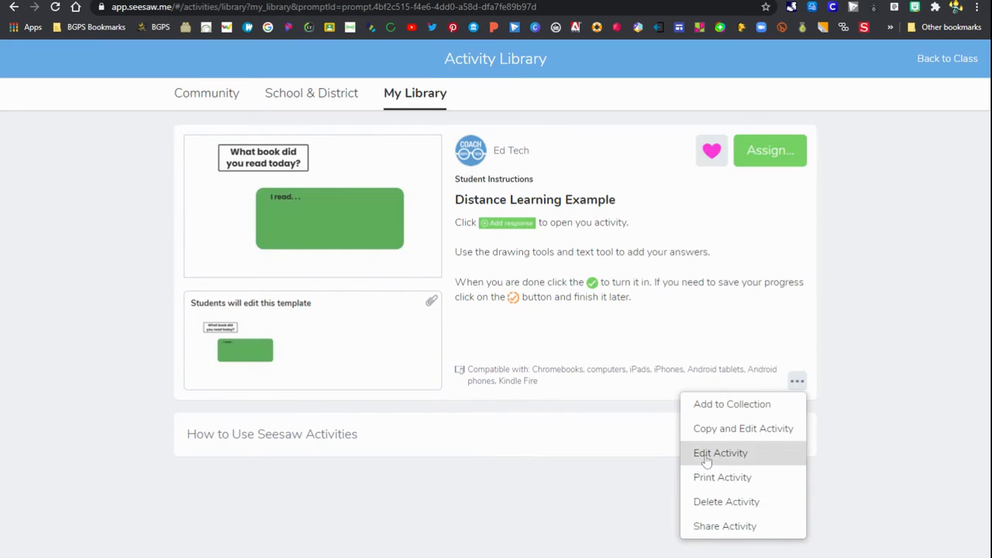
left_click(709, 423)
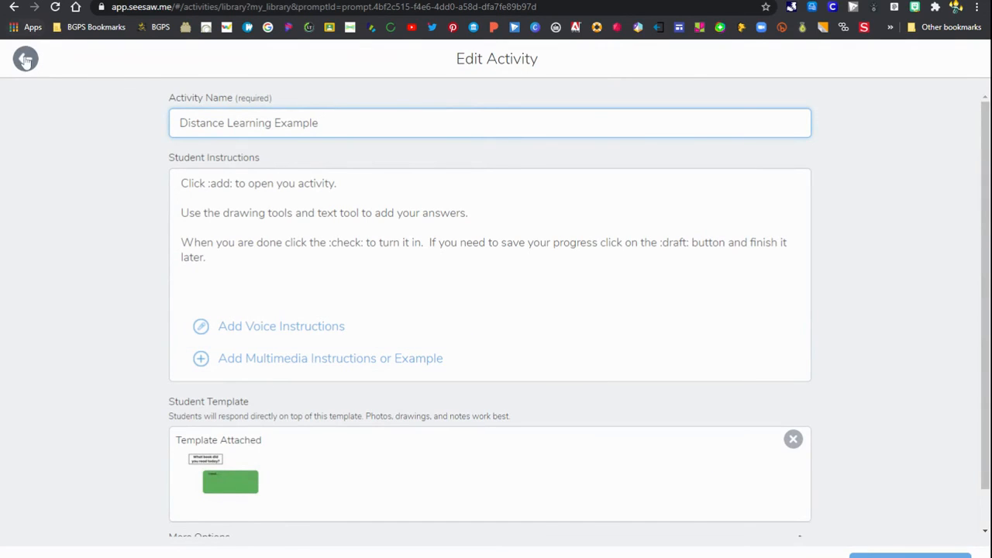
left_click(910, 555)
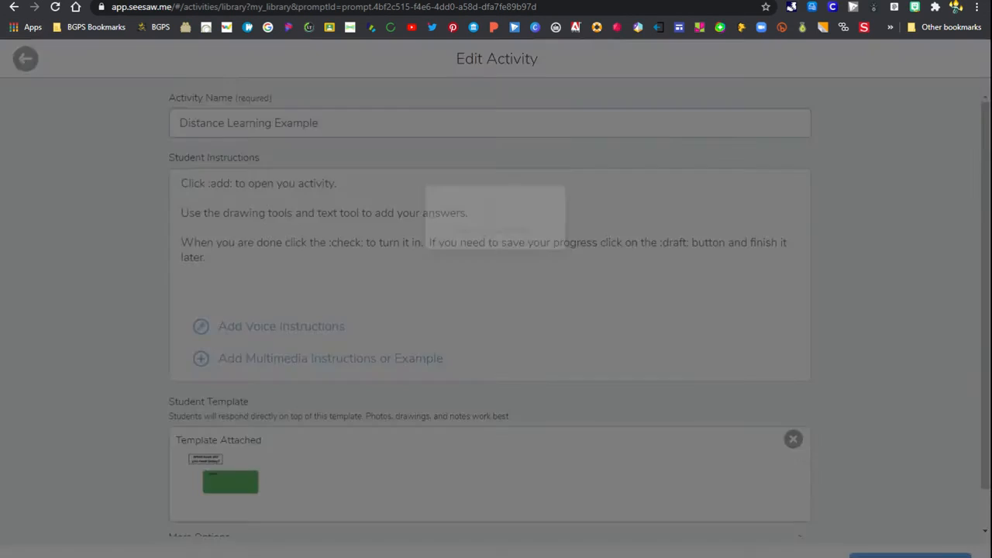